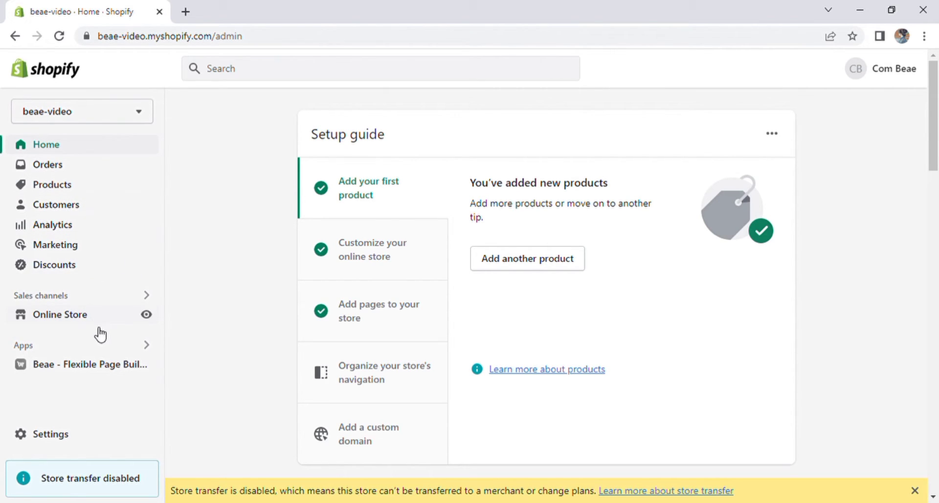
Open Shopify's Picked for you recommended apps, listing PageFly, Printful and Shopify Email.
left_click(81, 347)
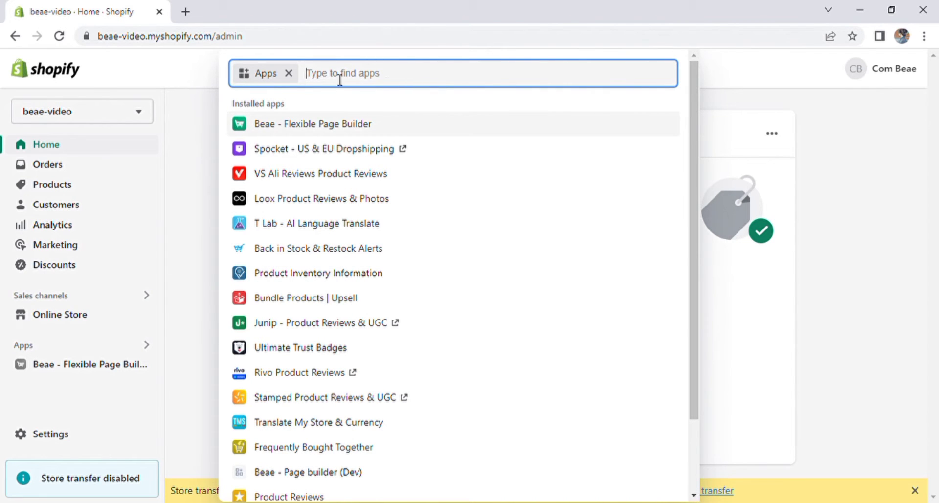
scroll(374, 457, "down", 3)
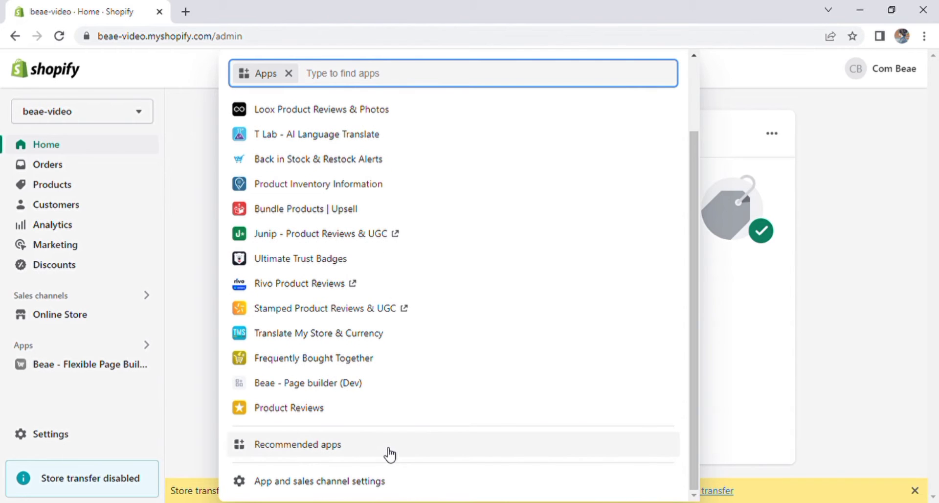
left_click(318, 448)
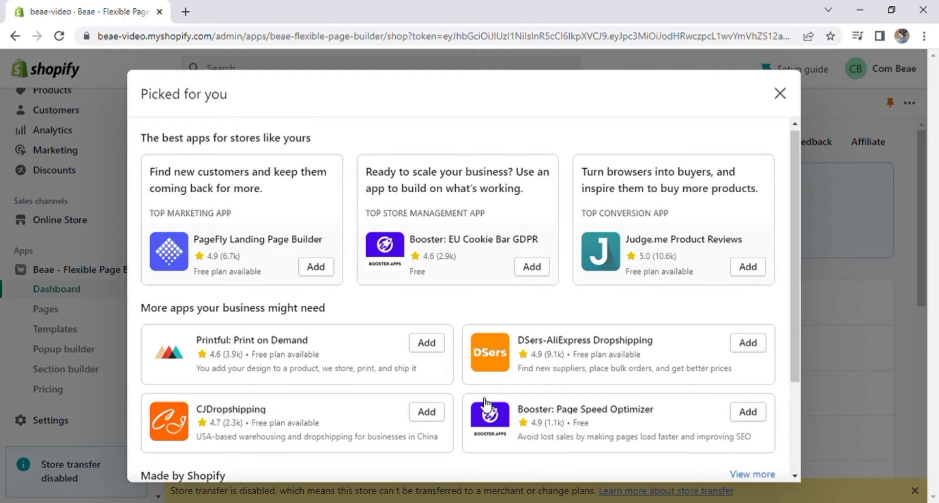
scroll(486, 405, "down", 3)
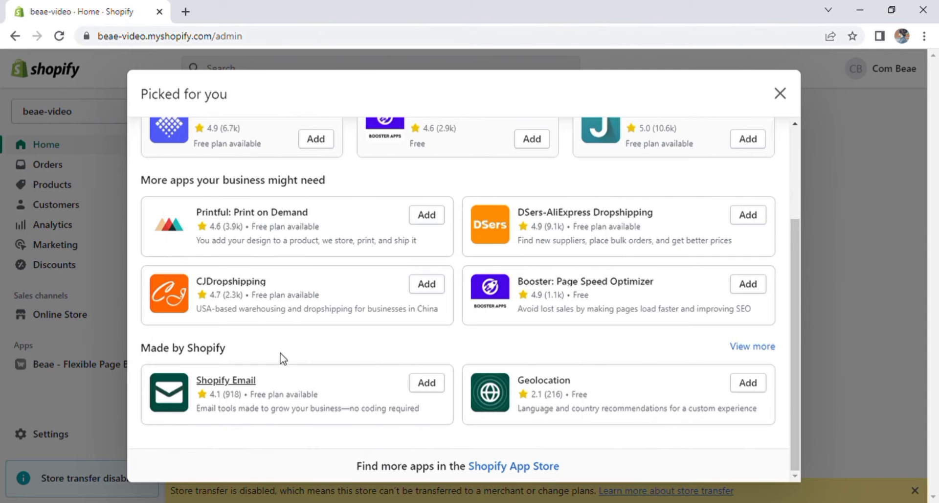
Open the Shopify App Store in a new tab and search it for 'spocket'.
left_click(540, 466)
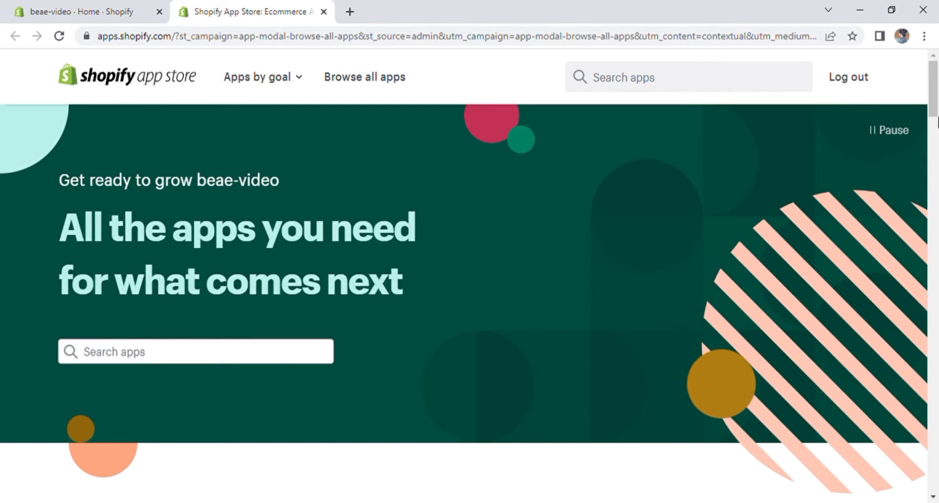
left_click_drag(936, 107, 937, 153)
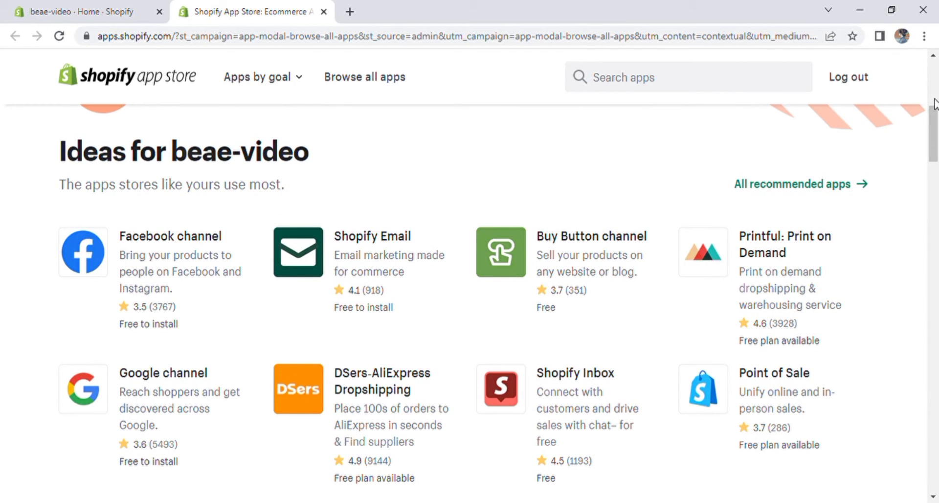
mouse_move(936, 124)
left_mouse_down()
mouse_move(937, 175)
mouse_move(937, 79)
left_mouse_up()
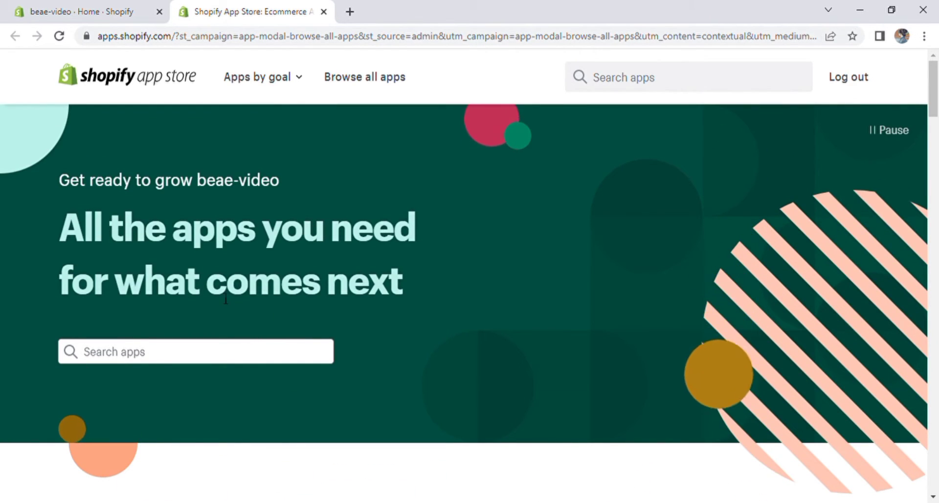
left_click(199, 360)
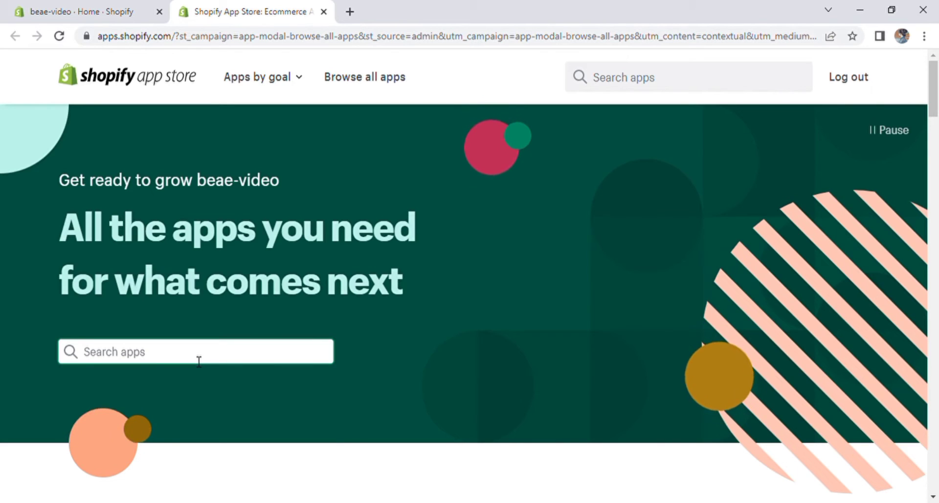
type("s")
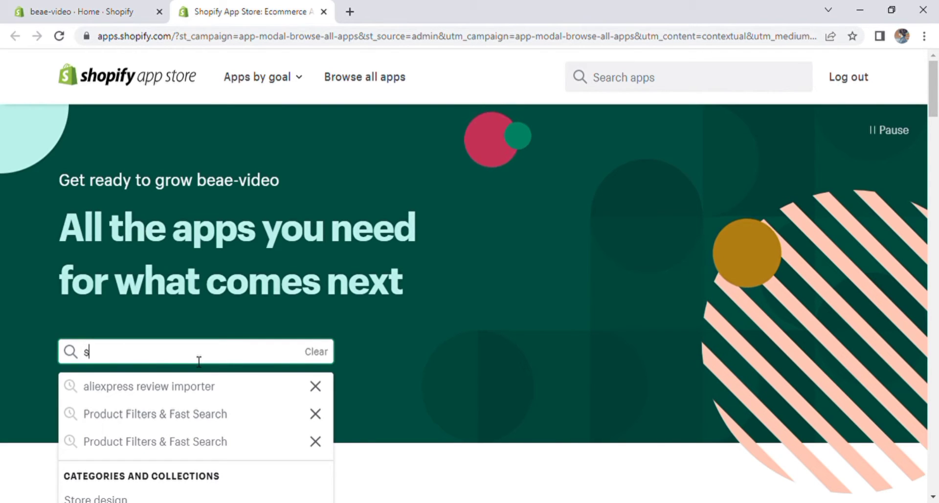
type("poc")
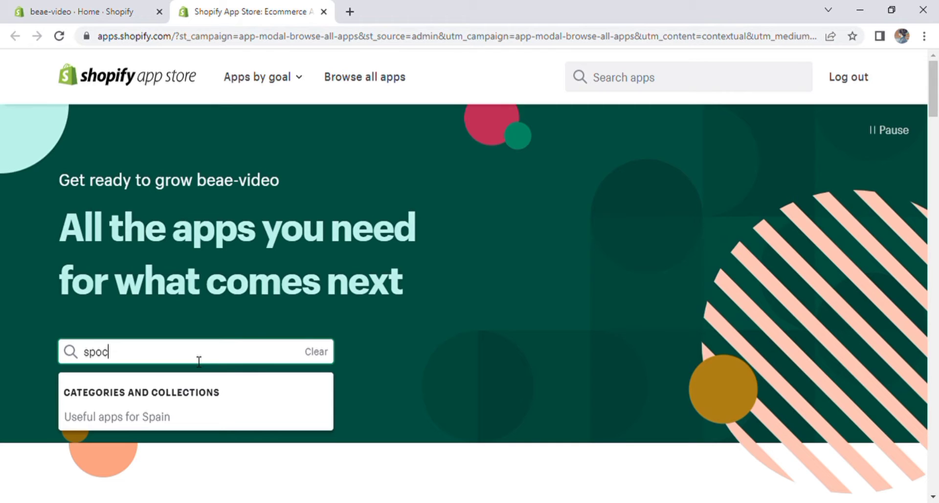
type("ke")
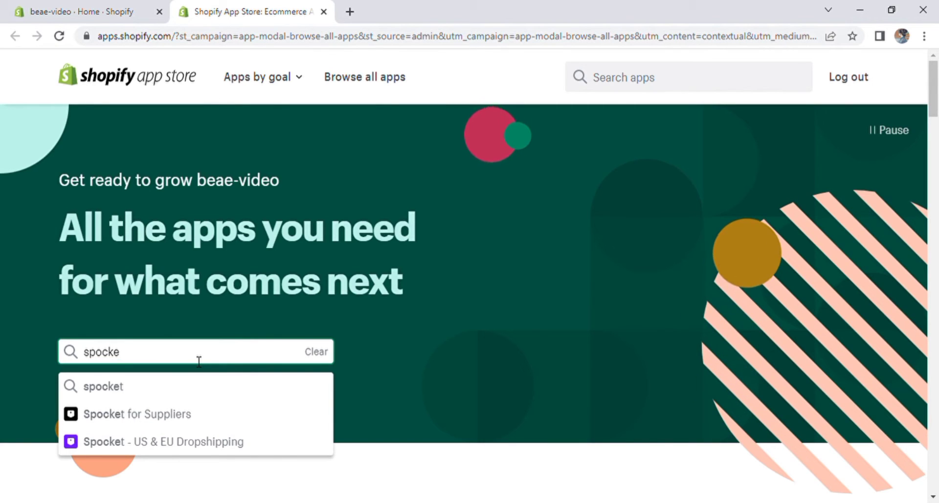
type("t")
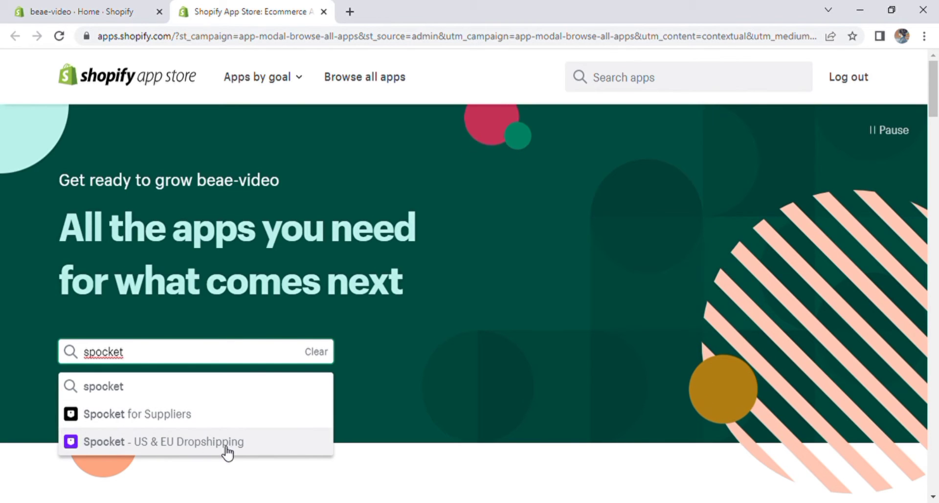
Add and install the Spocket - US & EU Dropshipping app from its App Store listing.
left_click(219, 443)
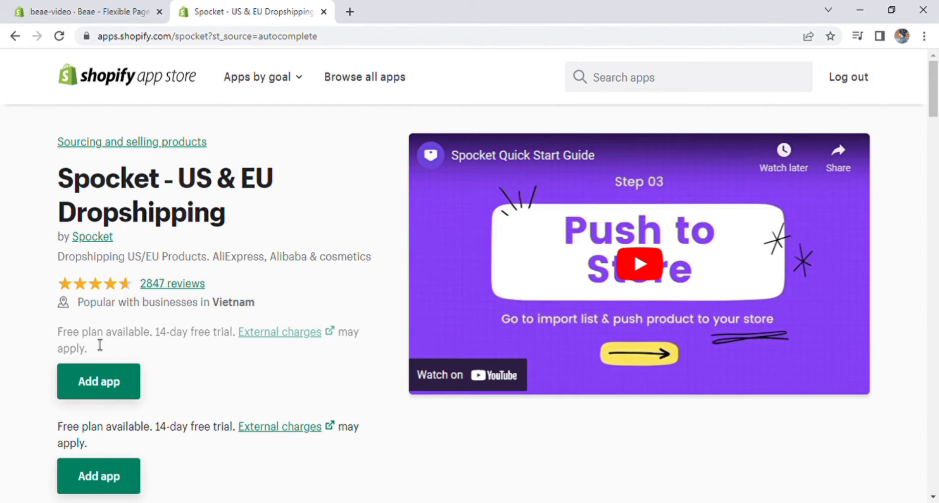
left_click(90, 389)
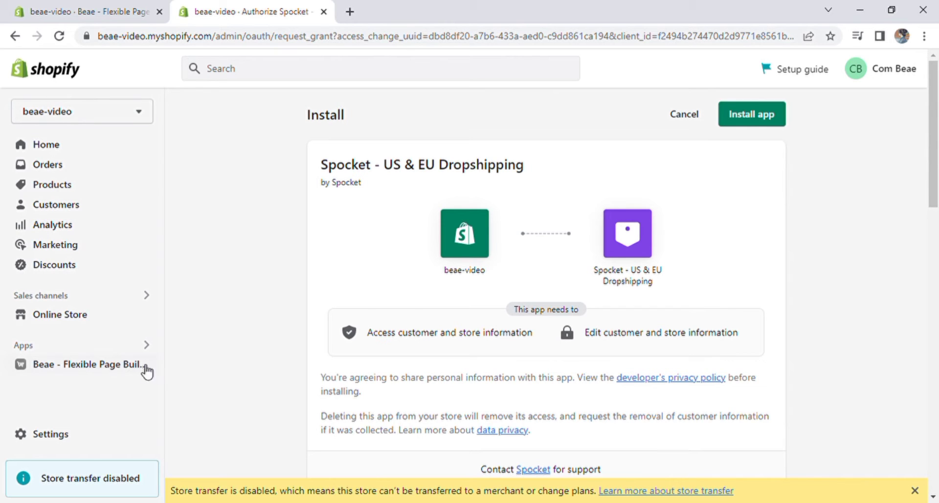
left_click(742, 118)
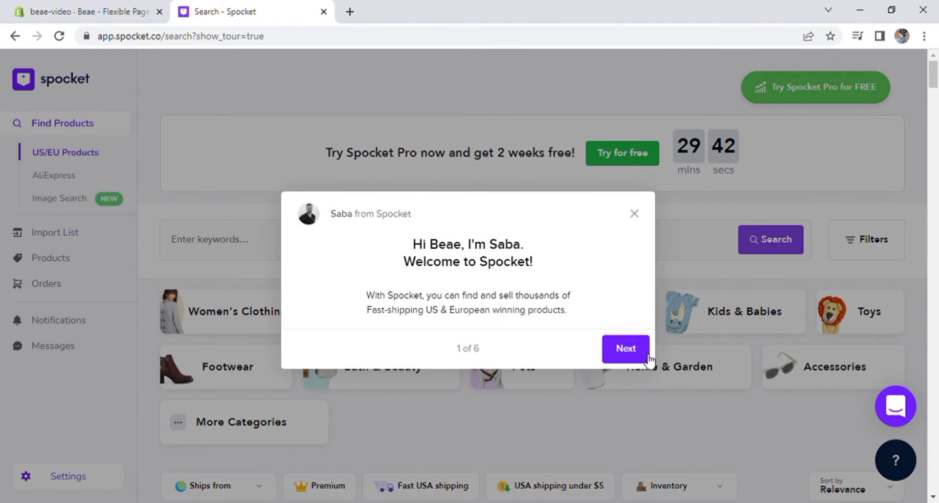
Close Spocket's welcome tour and bring up the product Filters dialog.
left_click(635, 214)
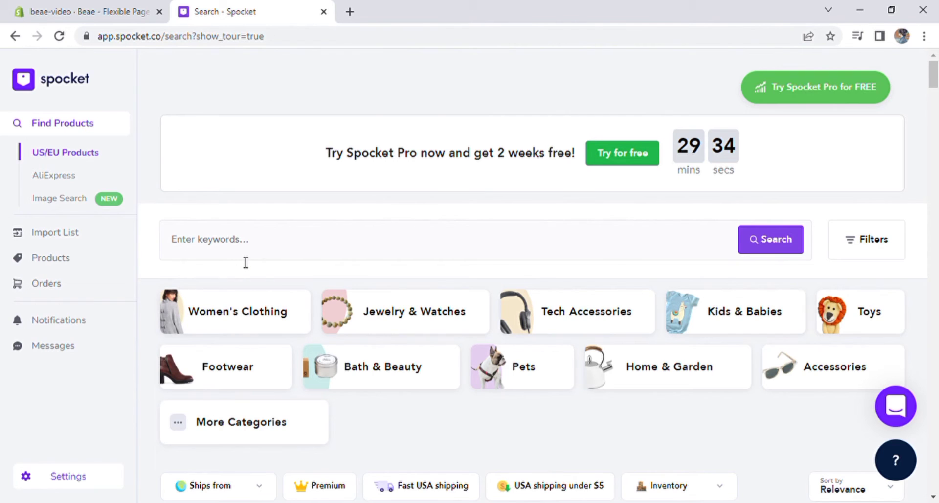
scroll(245, 261, "down", 1)
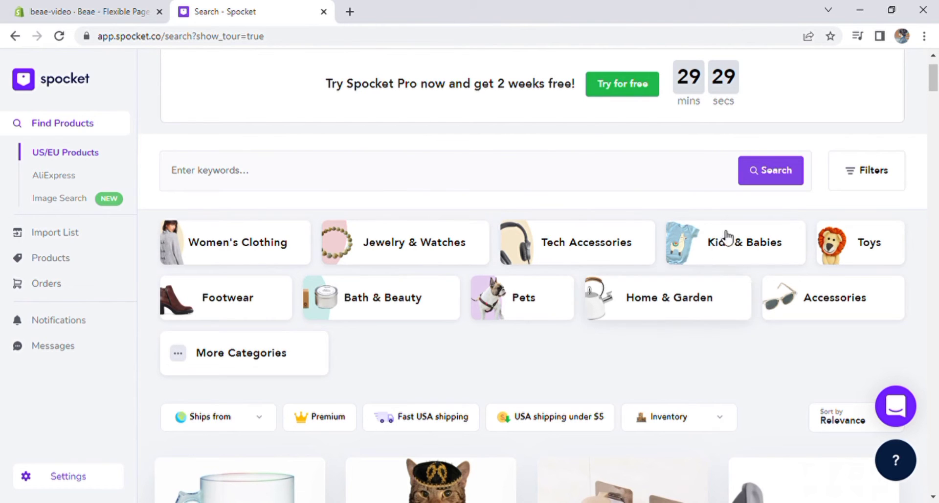
left_click(863, 185)
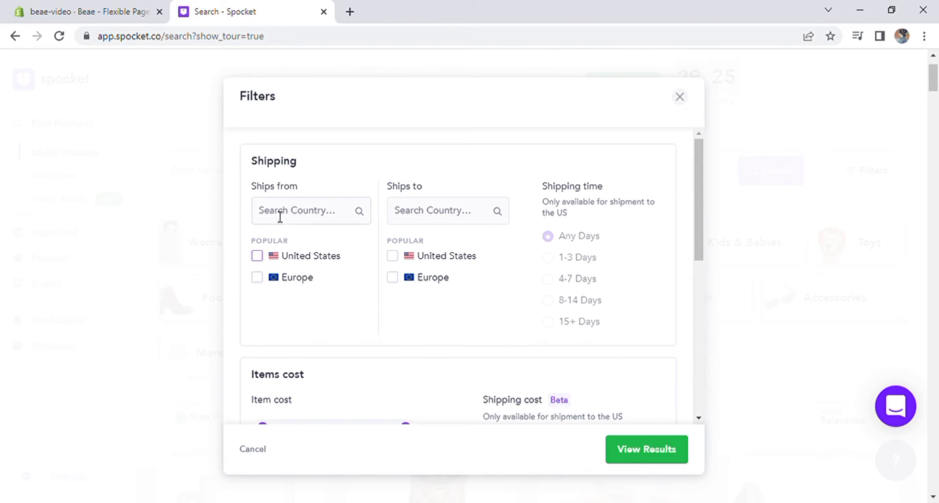
Filter for products shipping US to US in 1-3 days, costing $14 to $50.
left_click(257, 255)
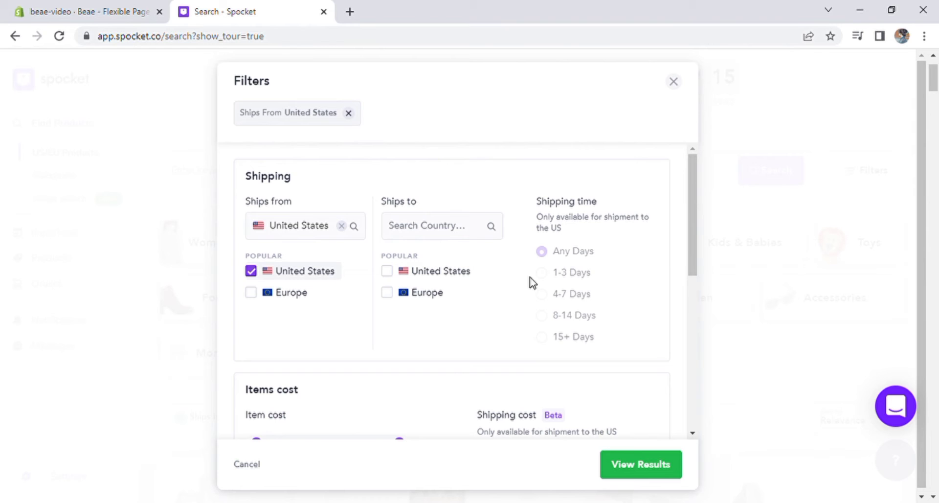
left_click(387, 271)
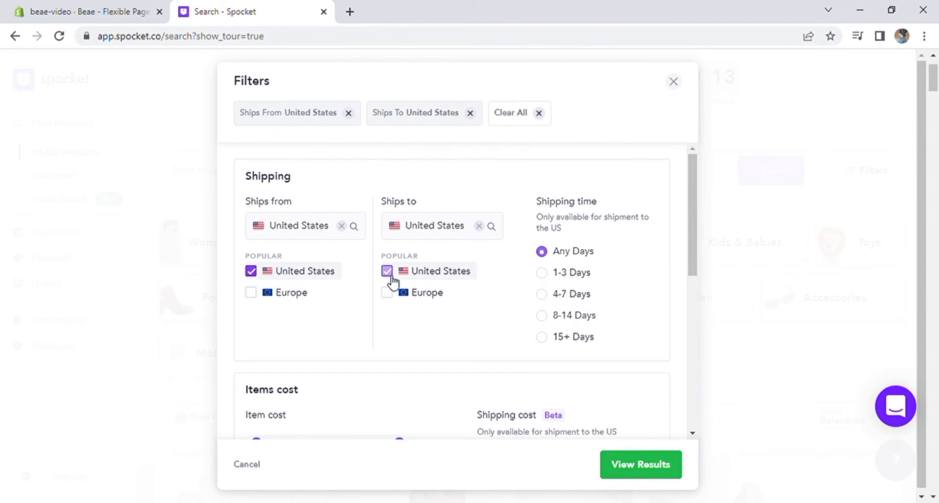
left_click(543, 274)
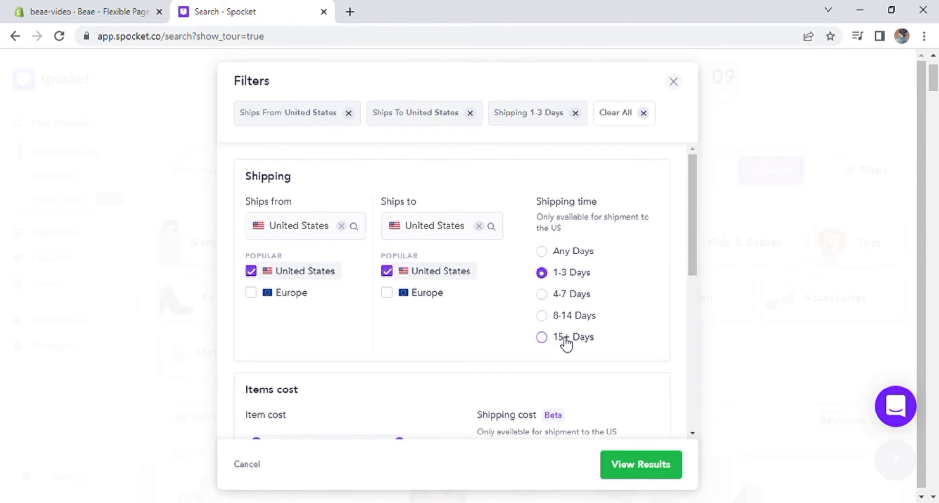
scroll(567, 342, "down", 3)
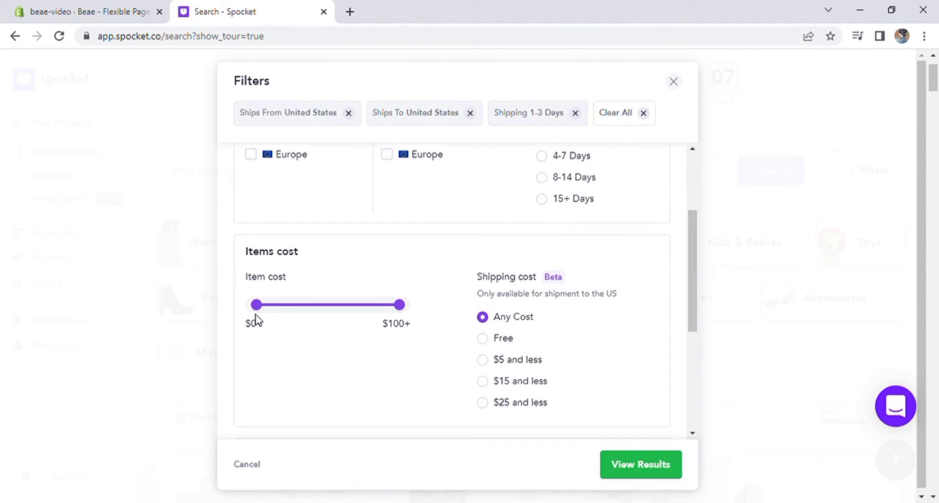
left_click_drag(256, 305, 285, 319)
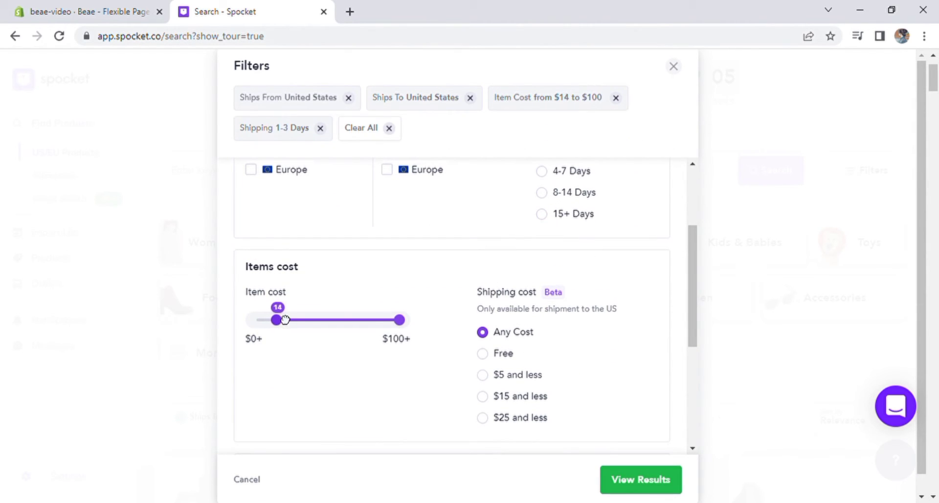
left_click_drag(400, 320, 329, 342)
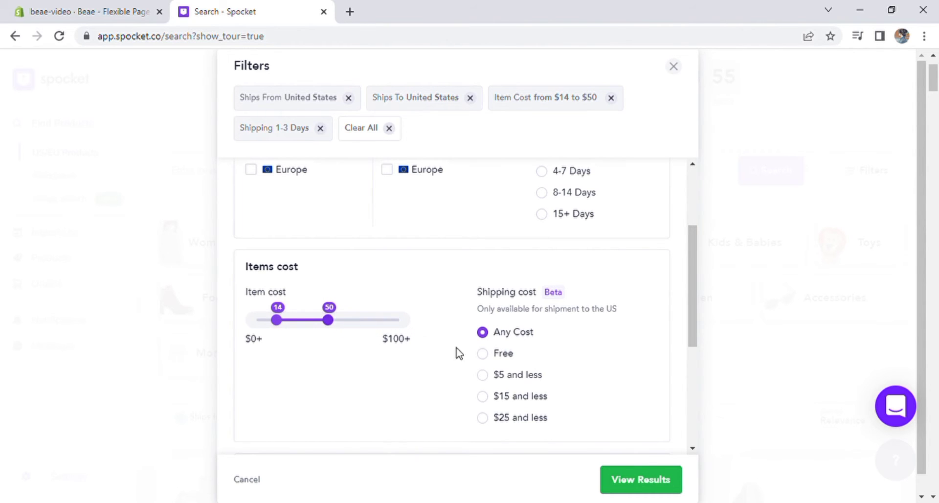
Add free shipping, top-supplier and premium filters, then view the results.
scroll(459, 353, "down", 1)
left_click(482, 284)
scroll(457, 341, "down", 1)
scroll(375, 382, "down", 1)
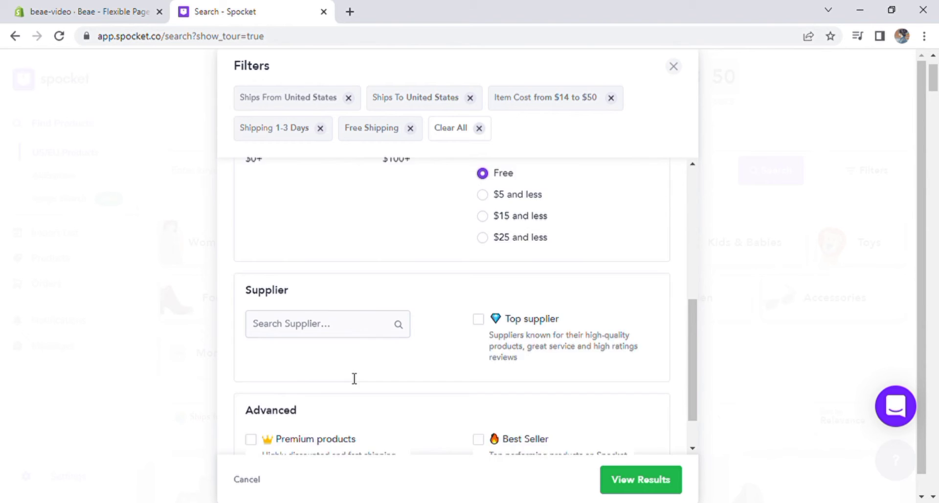
scroll(354, 378, "down", 1)
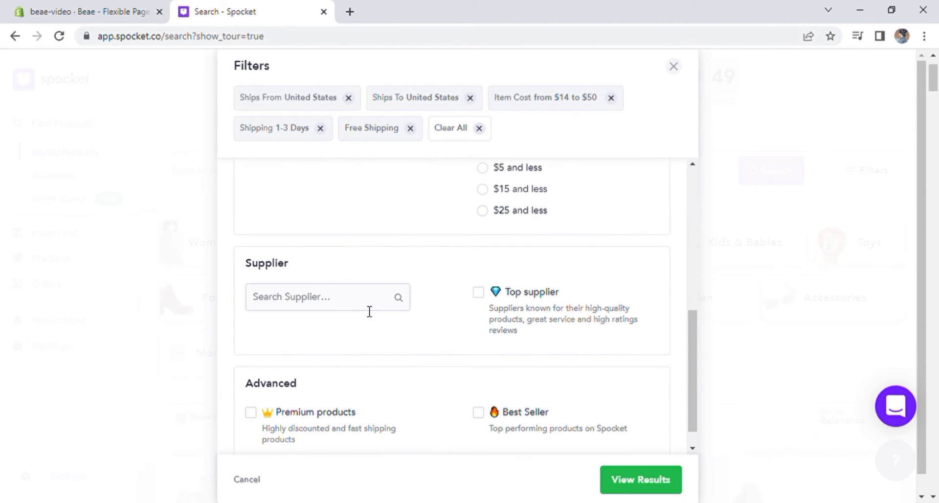
left_click(479, 293)
scroll(416, 333, "down", 1)
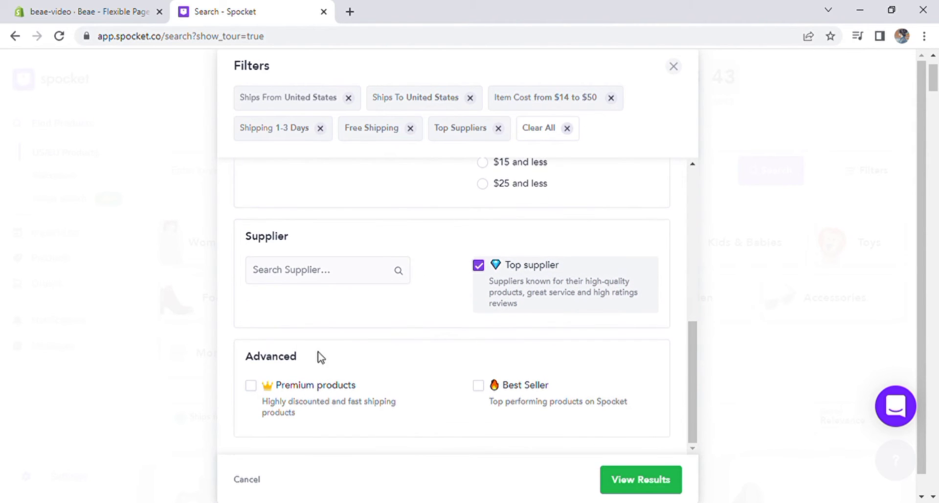
left_click(253, 387)
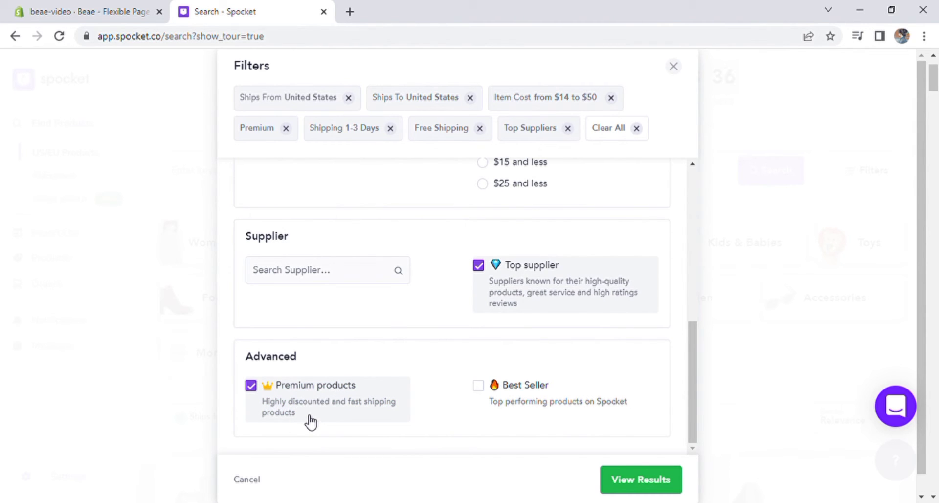
left_click(641, 481)
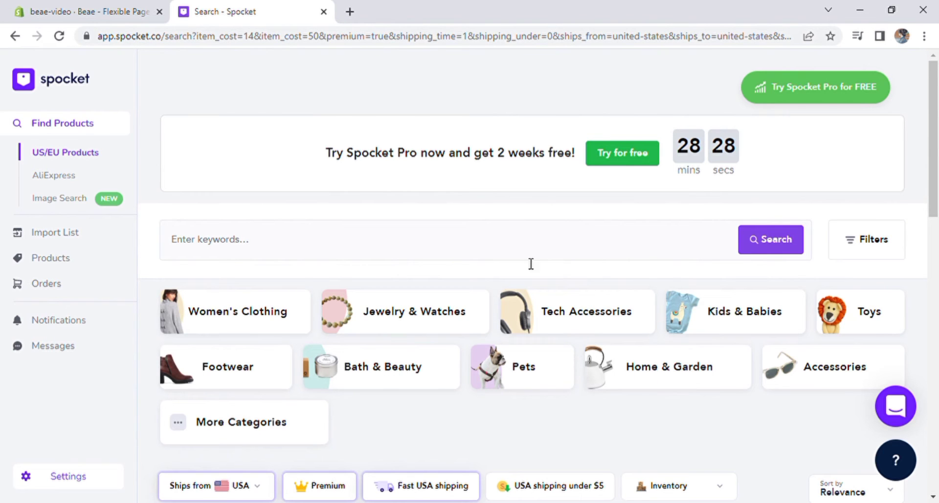
scroll(612, 382, "down", 4)
scroll(578, 353, "down", 3)
scroll(539, 318, "down", 1)
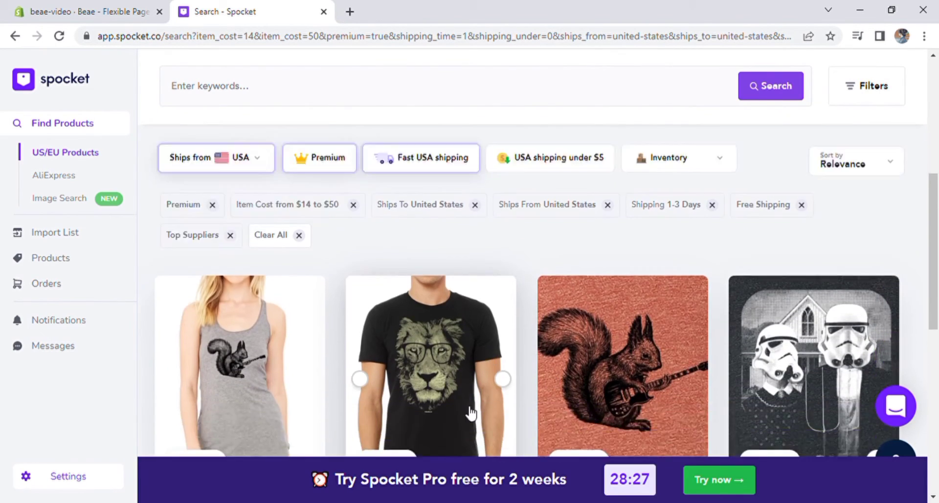
scroll(490, 277, "down", 3)
scroll(488, 277, "up", 5)
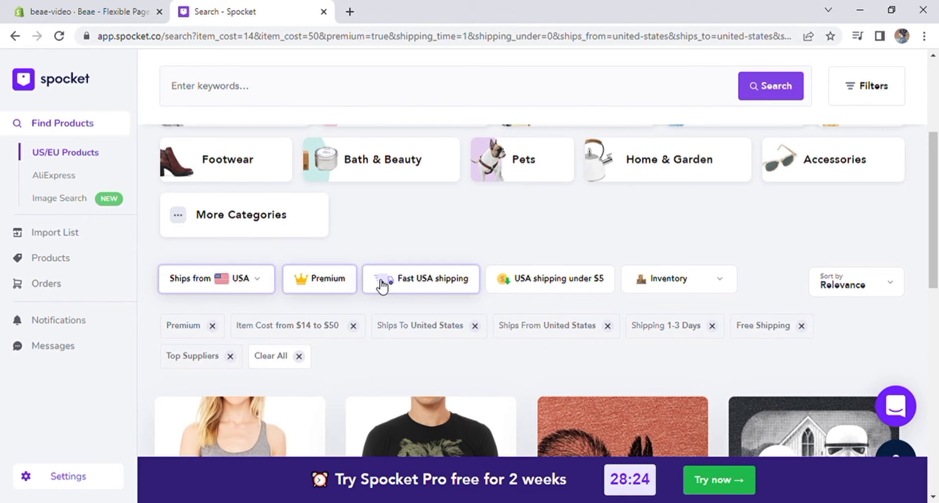
scroll(720, 282, "down", 3)
scroll(545, 251, "down", 1)
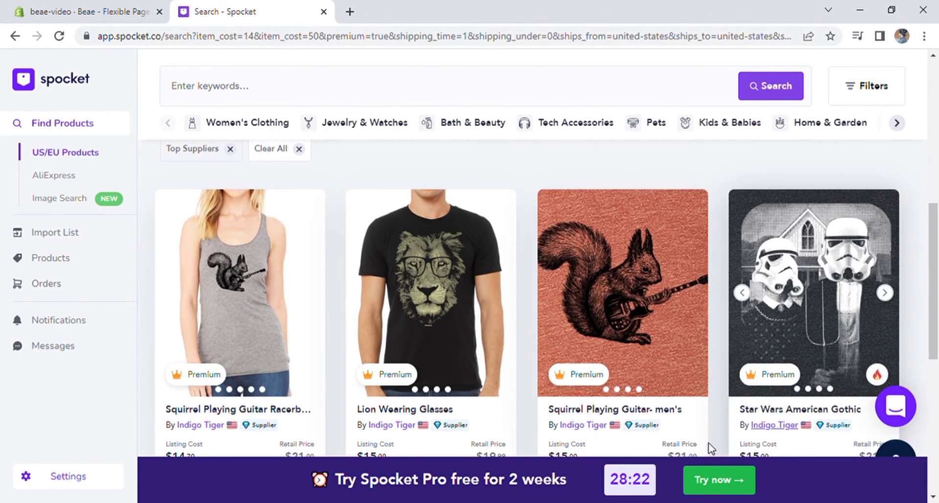
scroll(279, 363, "down", 3)
scroll(300, 323, "up", 2)
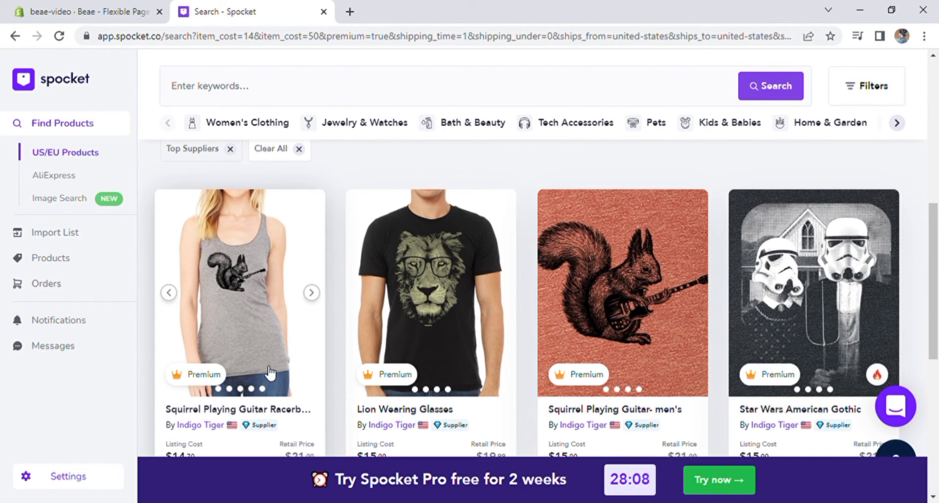
scroll(270, 371, "down", 2)
mouse_move(239, 294)
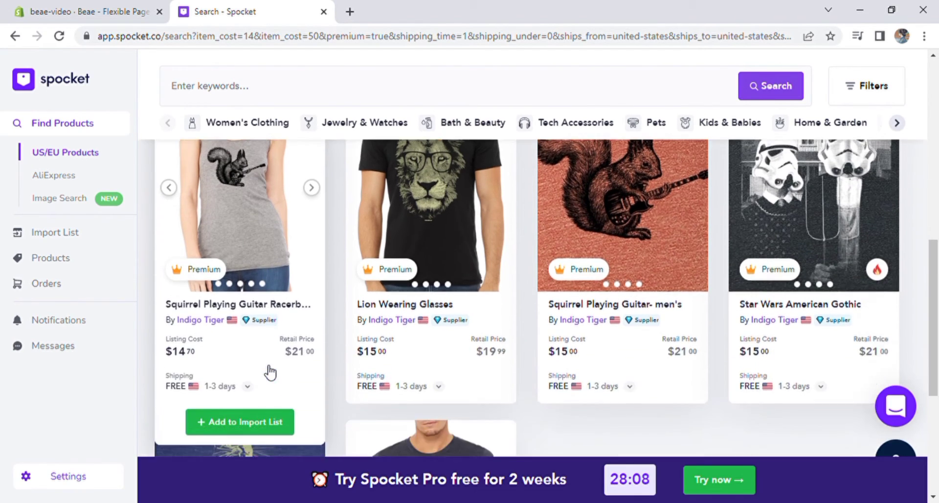
scroll(270, 372, "down", 2)
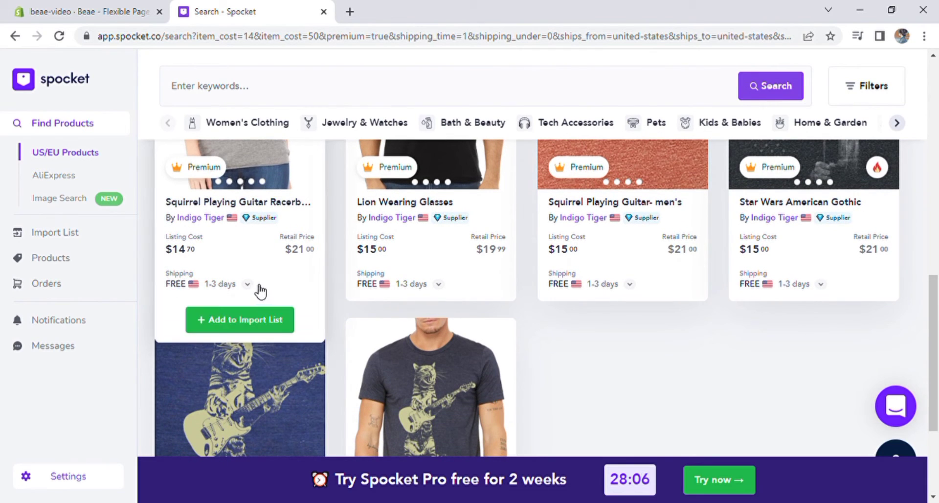
Preview Spocket's pricing plans, then dismiss them to return to the unfiltered product search.
left_click(250, 326)
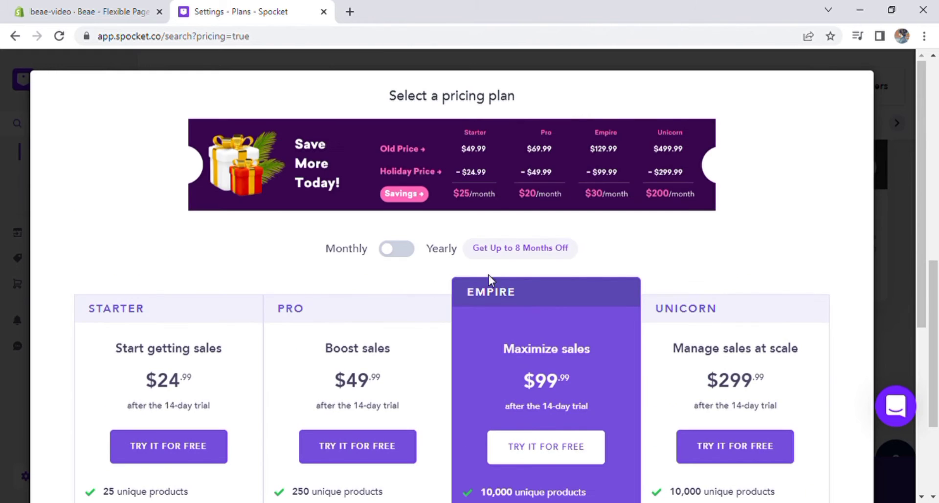
scroll(579, 422, "down", 1)
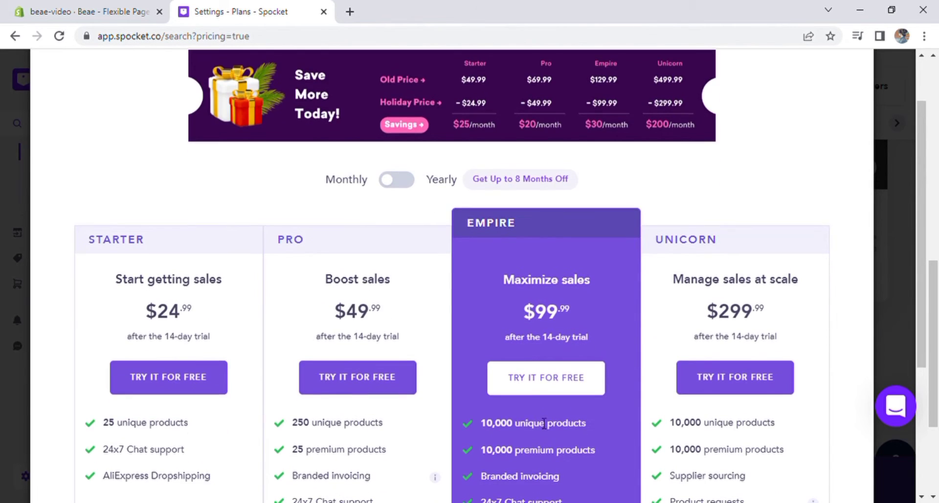
key("Escape")
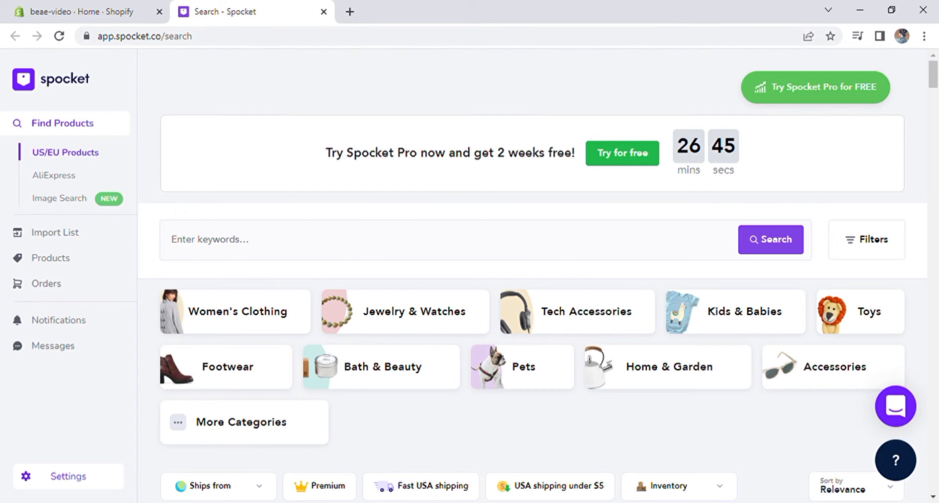
scroll(852, 337, "down", 2)
scroll(847, 356, "down", 7)
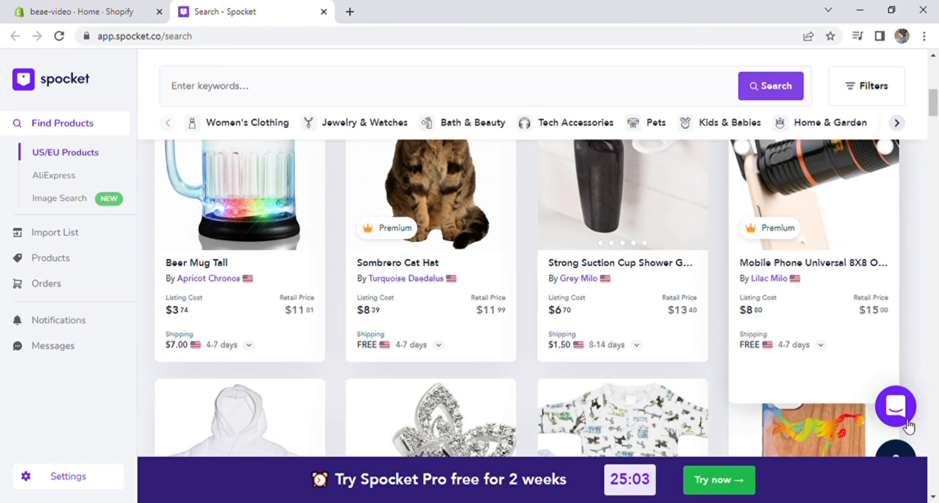
scroll(310, 260, "up", 2)
scroll(447, 276, "up", 1)
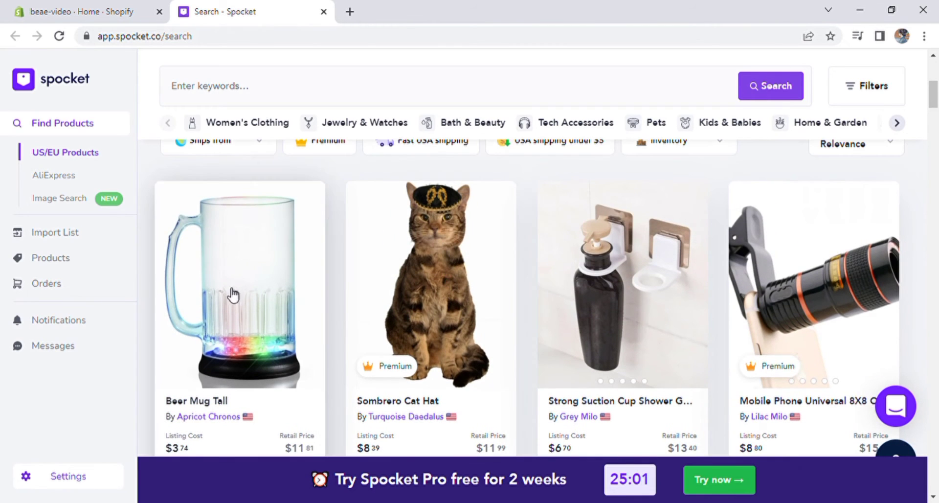
scroll(334, 367, "down", 4)
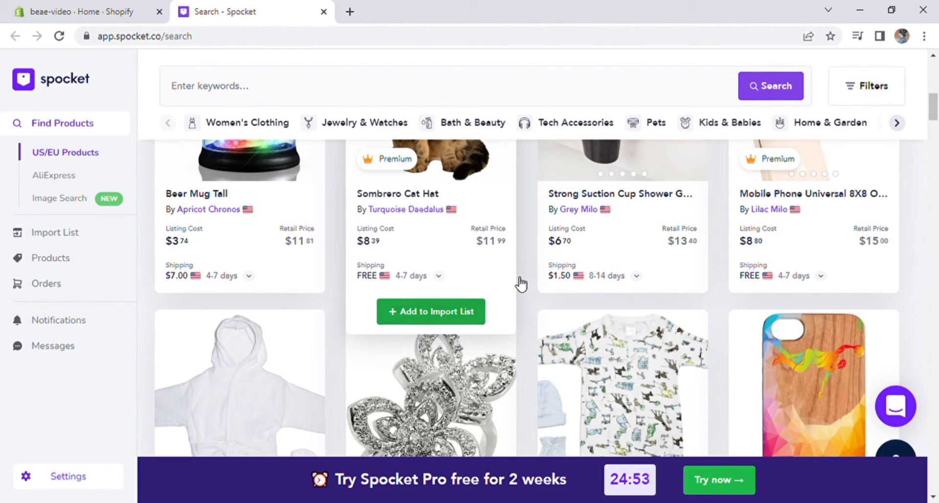
mouse_move(622, 294)
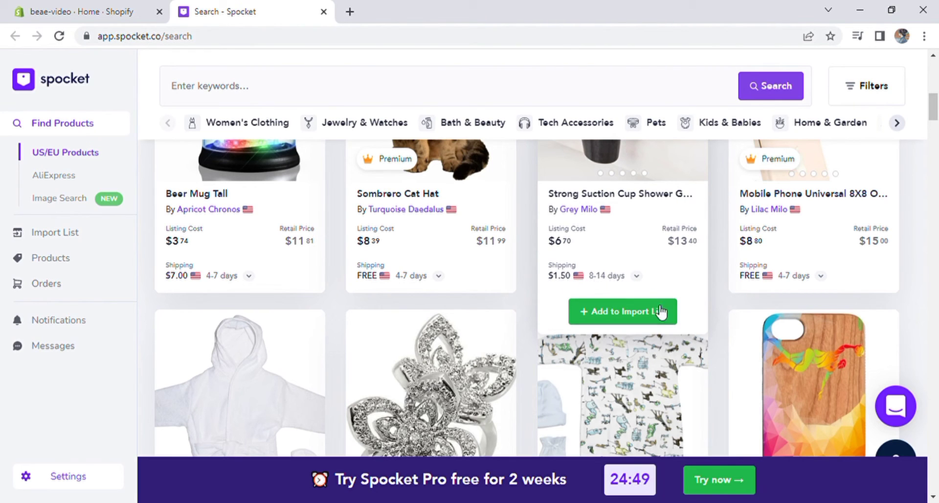
scroll(746, 245, "down", 5)
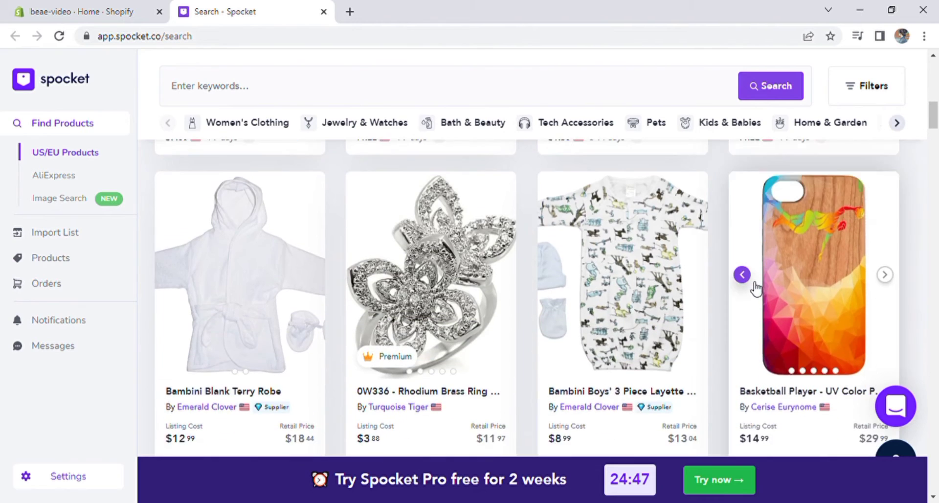
scroll(756, 291, "down", 2)
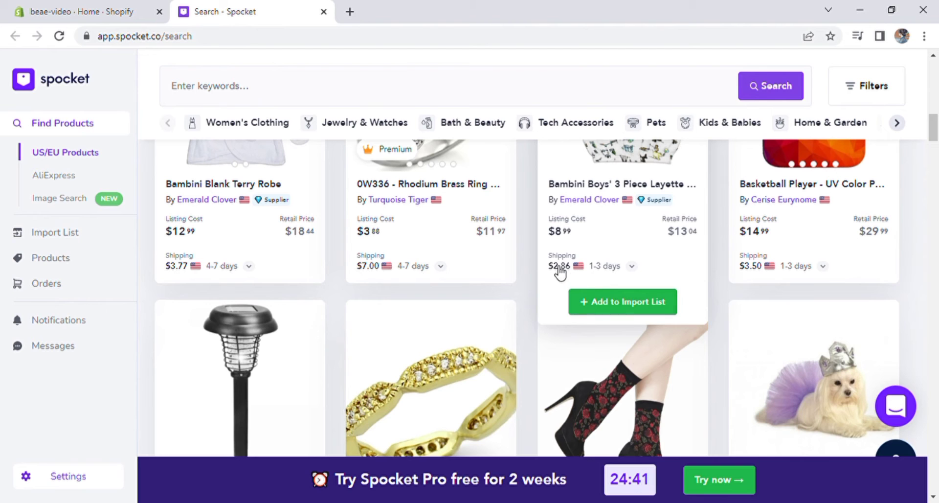
scroll(581, 275, "down", 10)
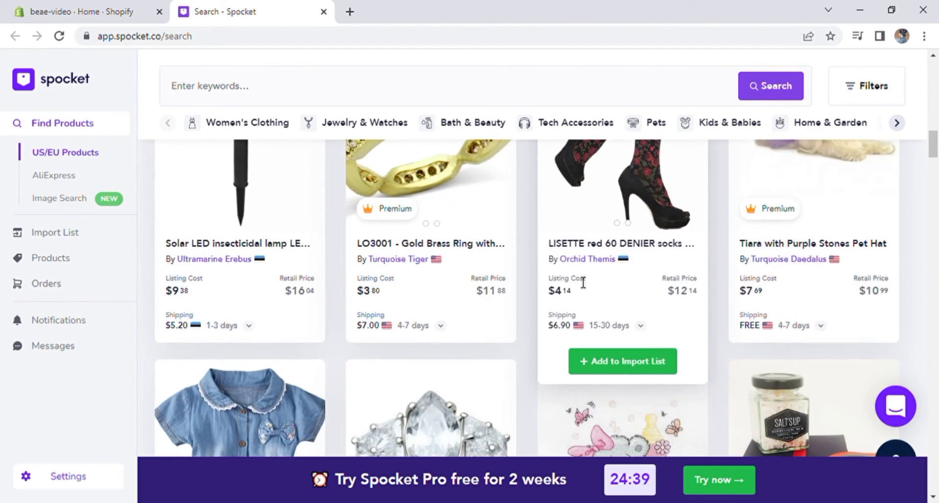
scroll(654, 248, "down", 5)
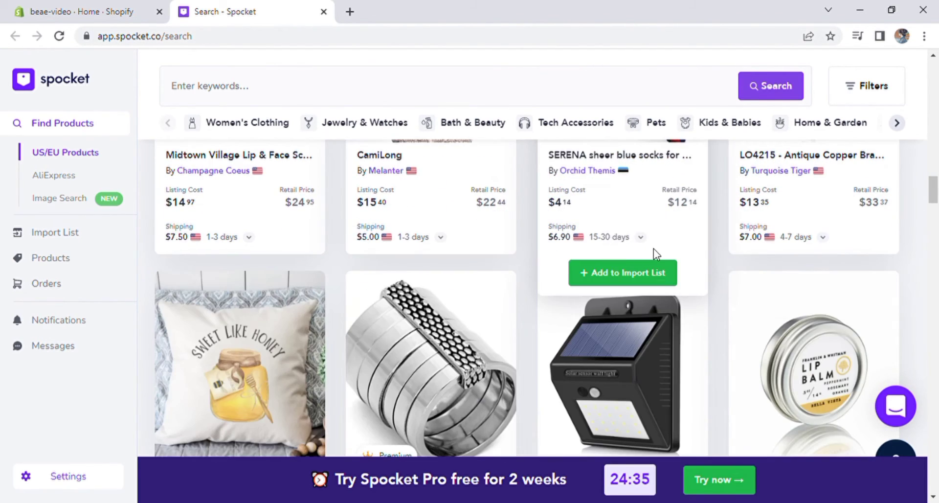
scroll(654, 249, "up", 10)
scroll(662, 264, "up", 5)
scroll(658, 267, "up", 5)
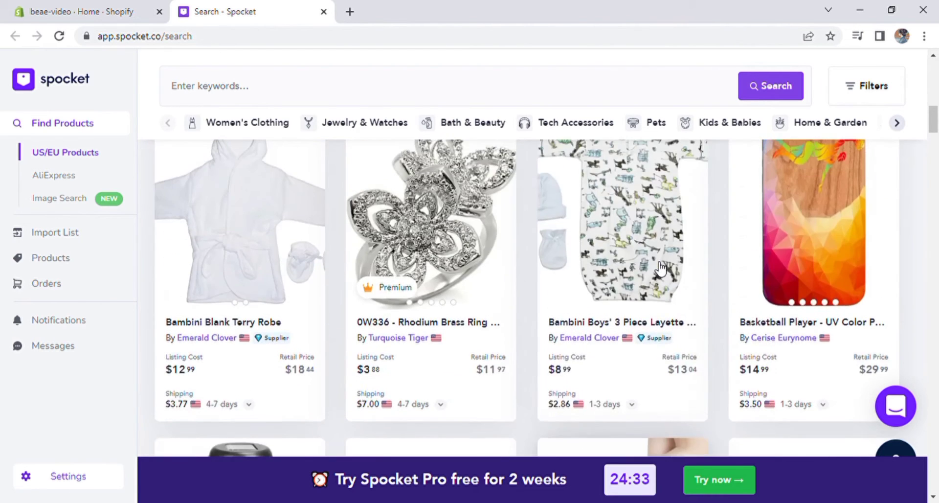
scroll(657, 268, "up", 5)
scroll(656, 274, "up", 5)
scroll(655, 275, "up", 5)
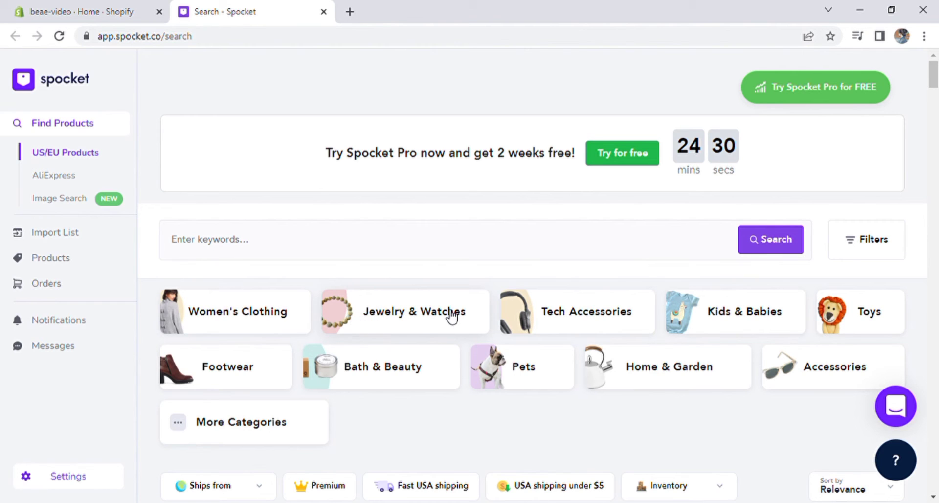
Browse Jewelry & Watches products and show pricing plans from Starter $24.99 to Unicorn $299.99.
left_click(411, 317)
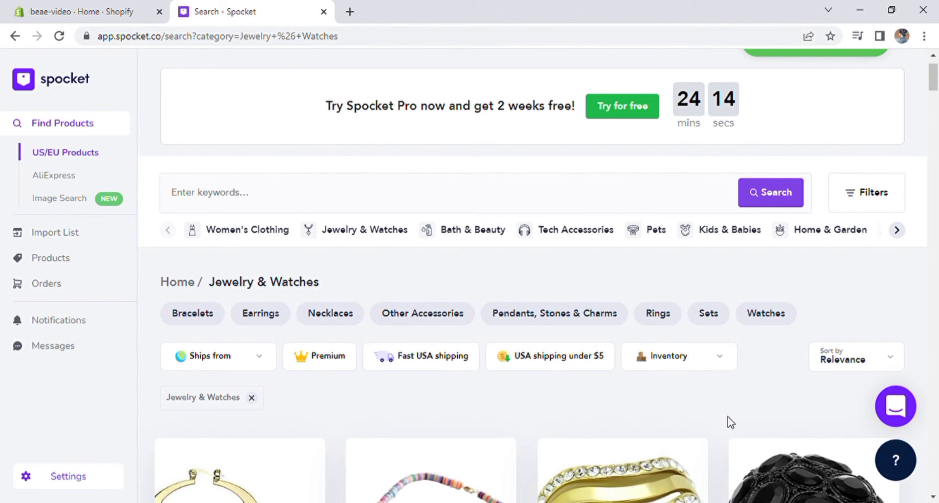
scroll(462, 356, "down", 5)
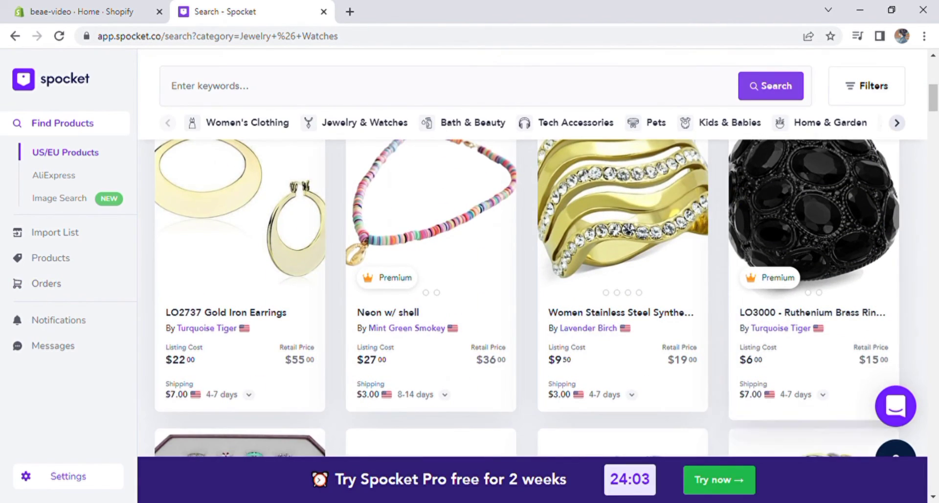
scroll(640, 341, "down", 5)
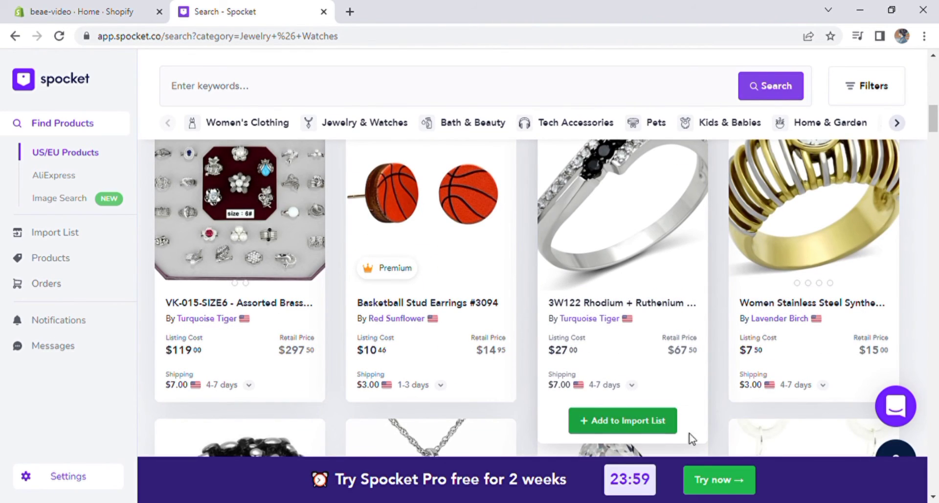
left_click(634, 425)
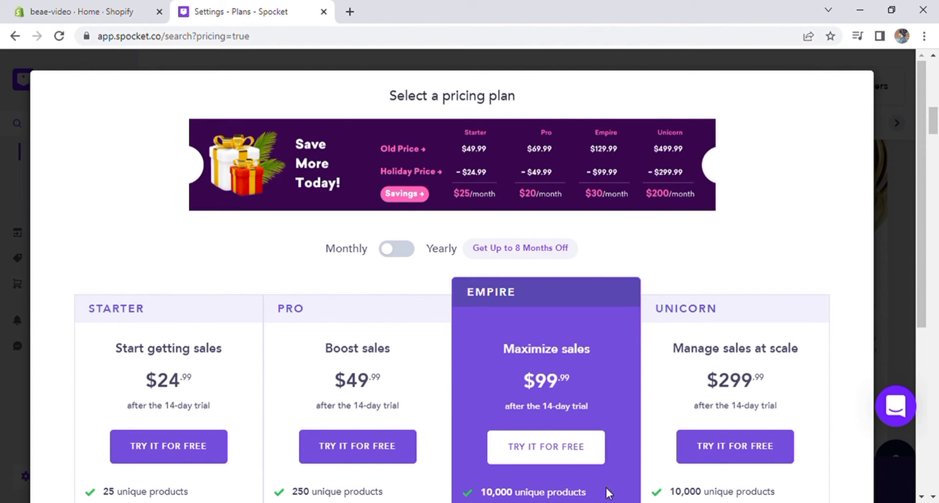
Start the Empire plan trial and review checkout: $0.99 for 14 days, then $99.99 monthly.
left_click(580, 454)
scroll(548, 289, "down", 5)
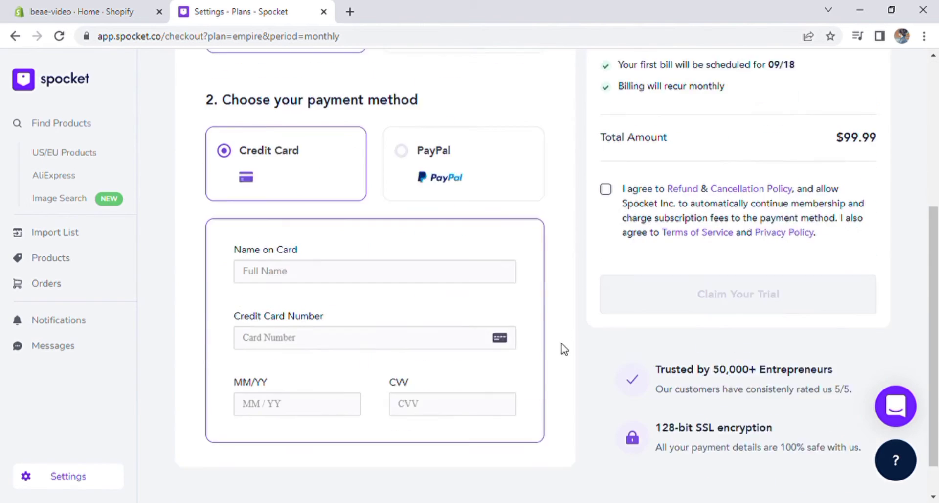
scroll(562, 348, "down", 1)
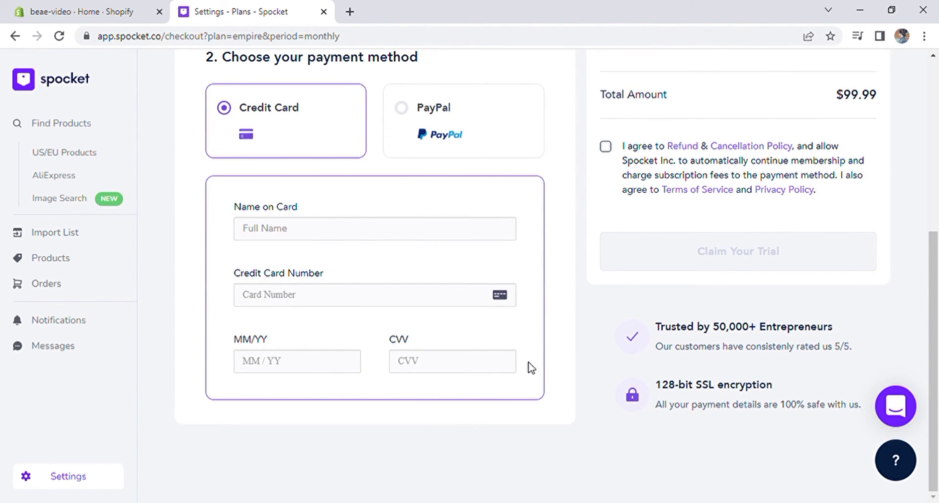
scroll(531, 368, "up", 5)
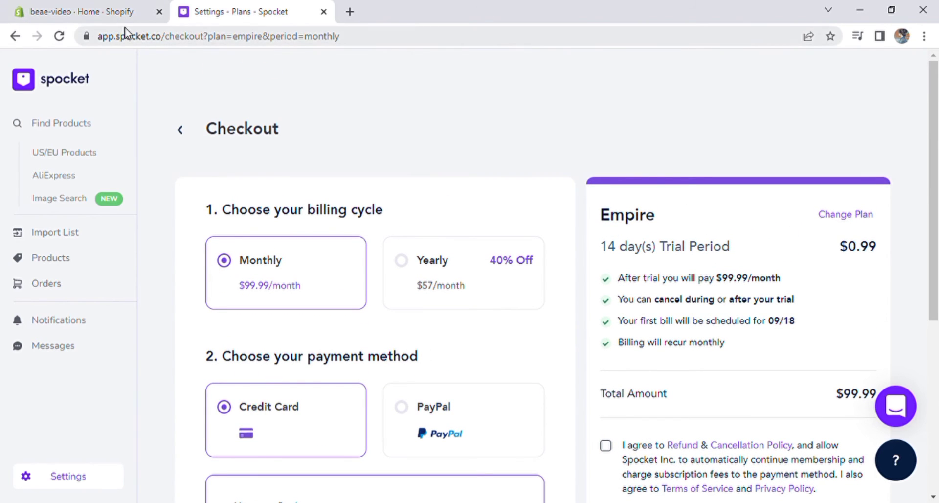
Switch to Shopify admin and scroll through the Products list of jewelry and tech accessories.
left_click(136, 13)
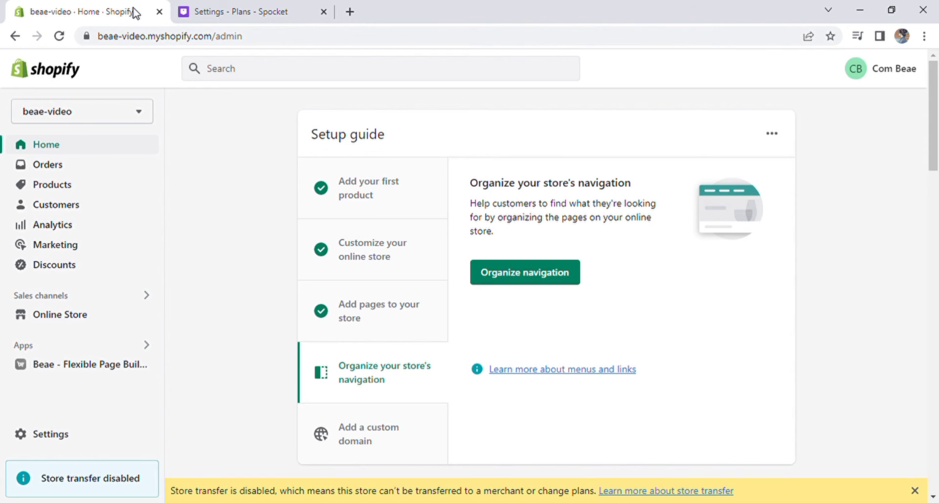
left_click(89, 190)
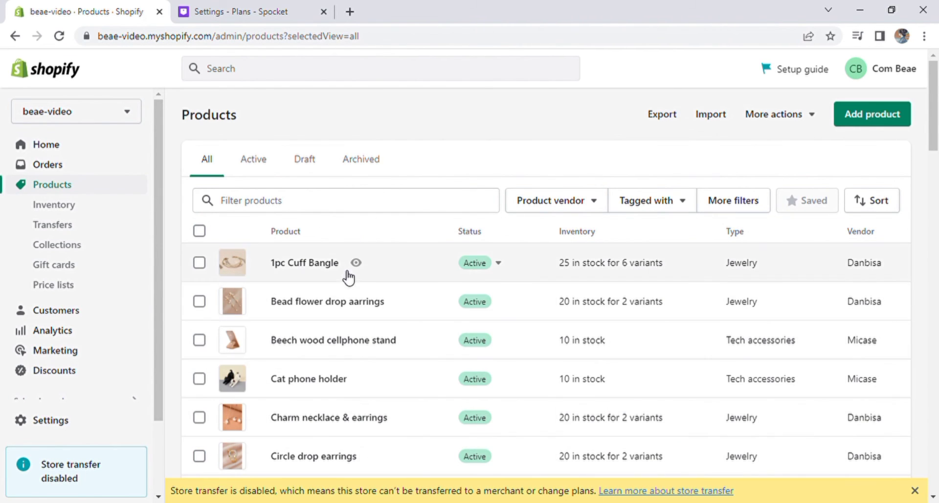
scroll(360, 318, "down", 1)
scroll(371, 372, "down", 6)
scroll(348, 481, "down", 2)
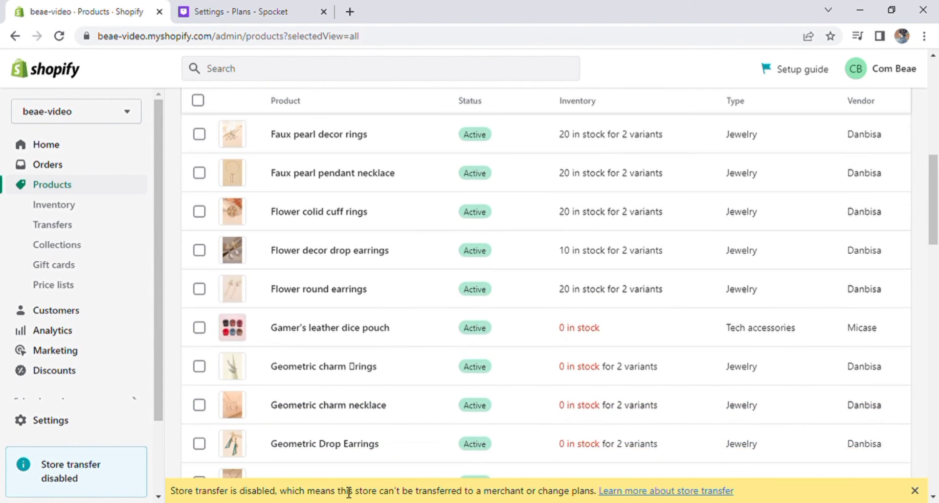
scroll(343, 469, "down", 5)
scroll(338, 453, "down", 3)
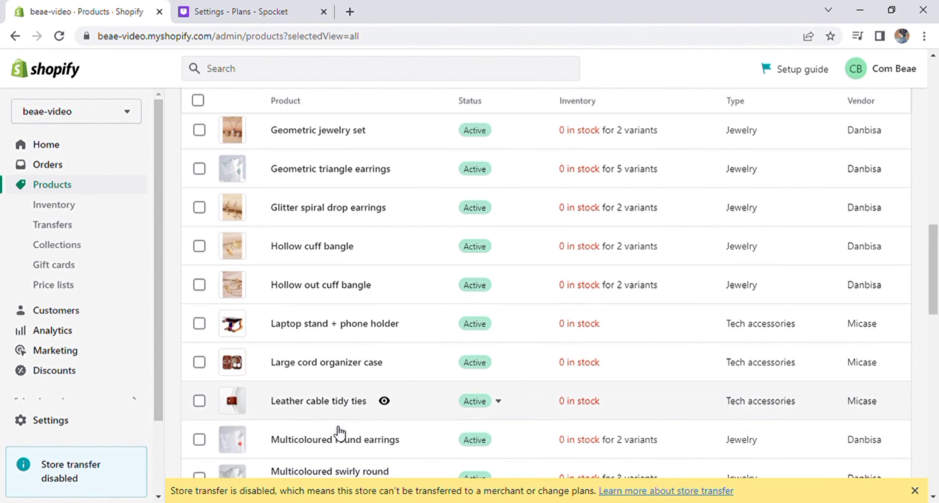
scroll(342, 443, "down", 7)
scroll(352, 420, "up", 10)
scroll(373, 398, "up", 2)
scroll(386, 369, "up", 4)
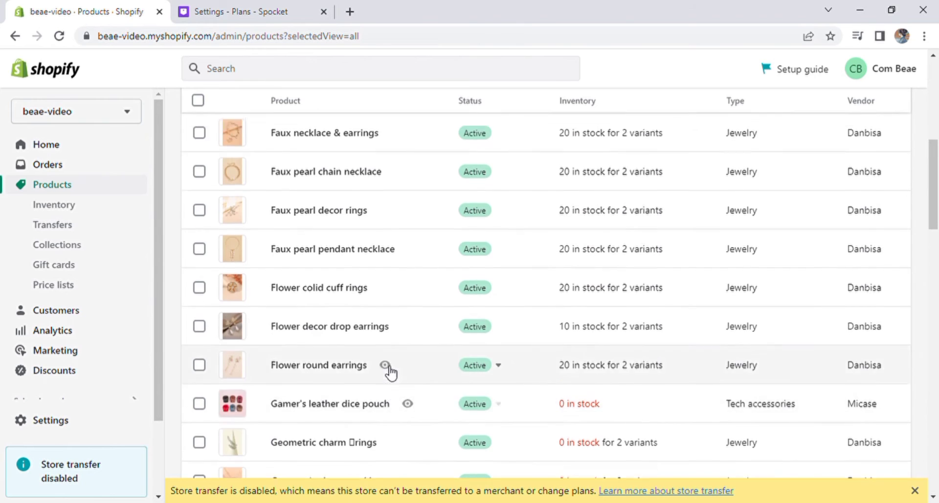
scroll(373, 269, "up", 7)
scroll(372, 271, "up", 2)
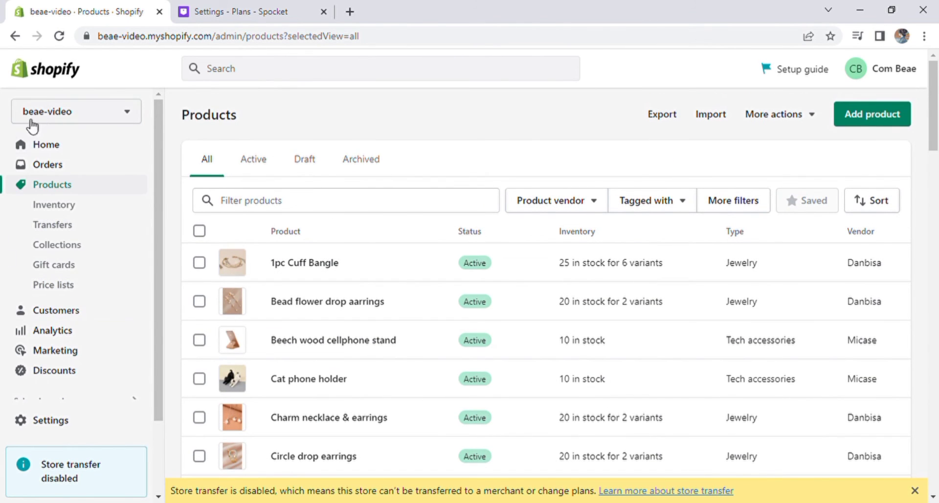
Return to Shopify admin Home and reopen the installed-apps list with Spocket first.
left_click(68, 149)
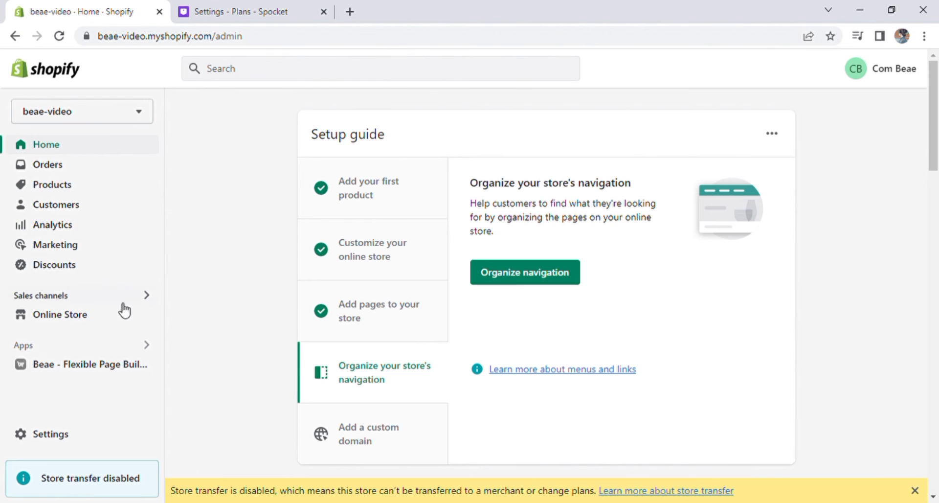
left_click(69, 348)
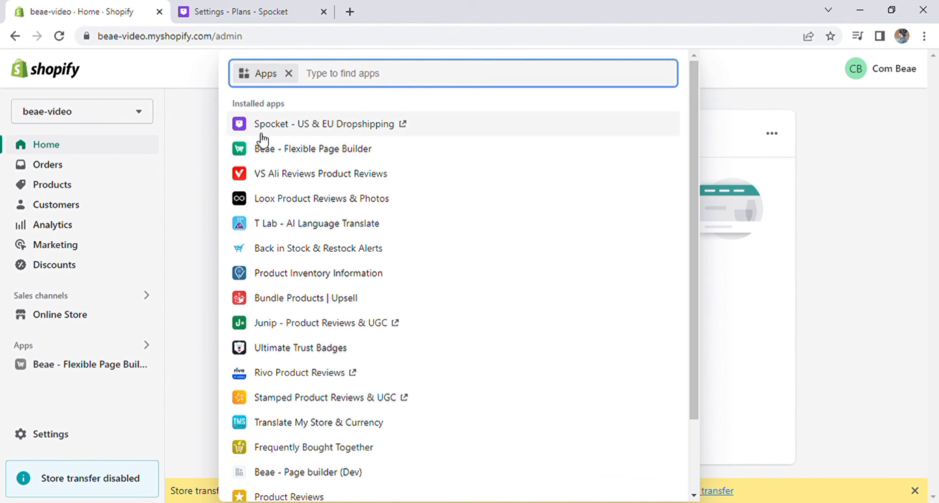
left_click(181, 158)
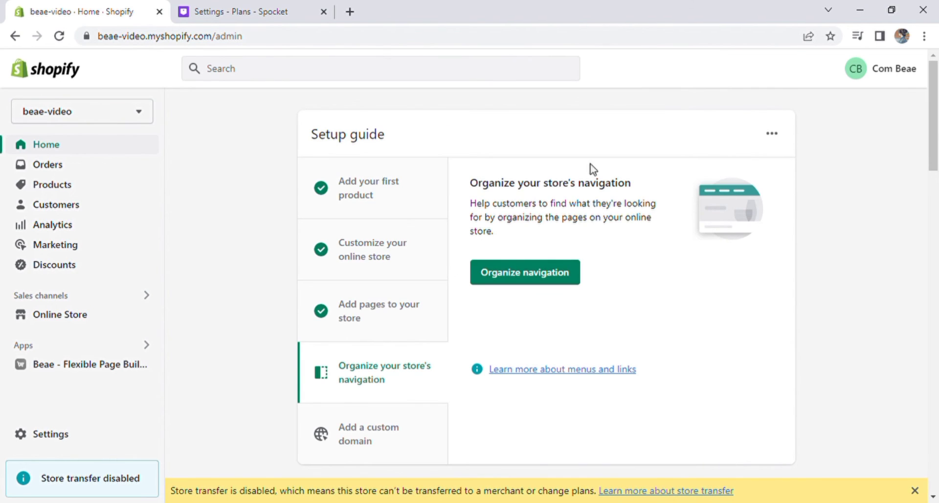